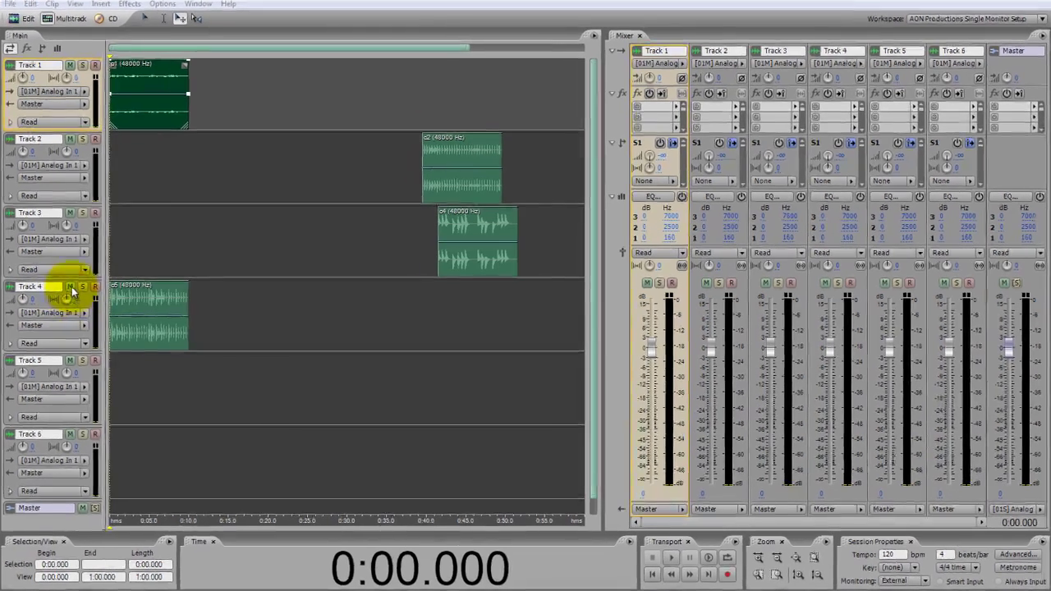
Play the session with Track 4 muted, then swap the mute to Track 1 and stop
left_click(70, 288)
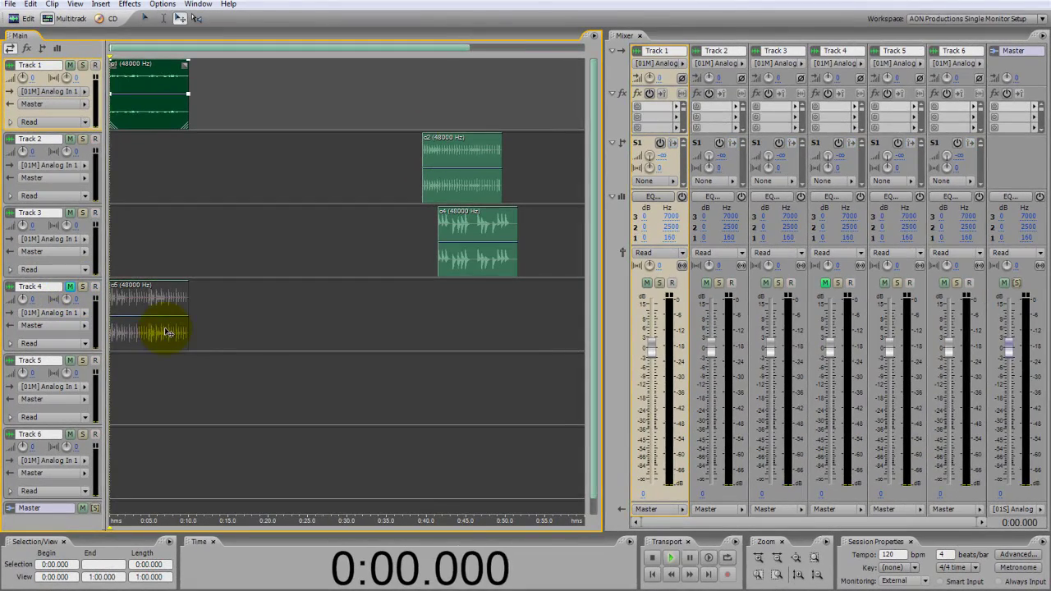
key("space")
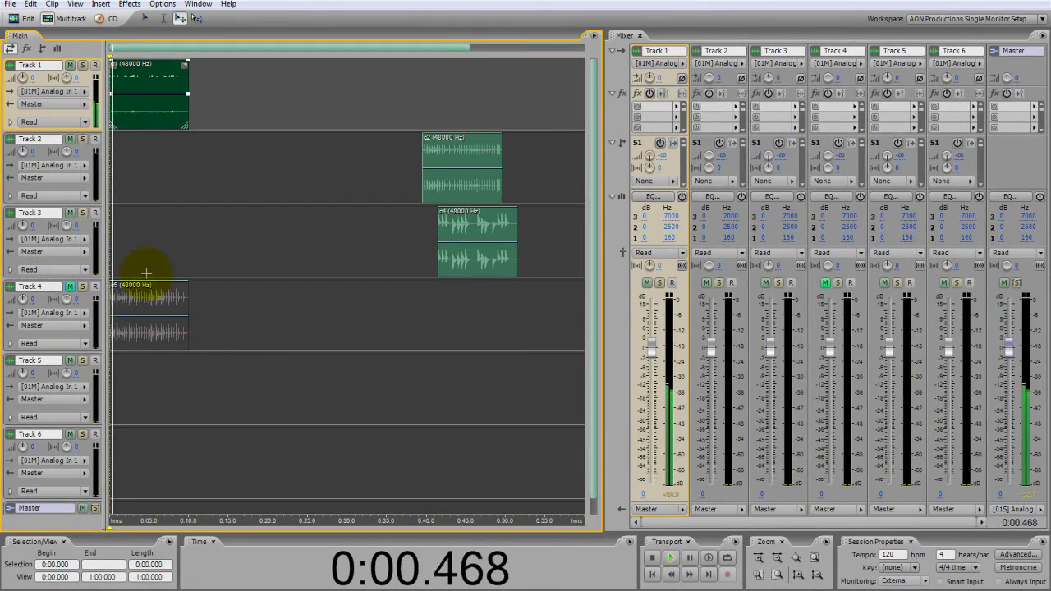
left_click(71, 287)
left_click(69, 66)
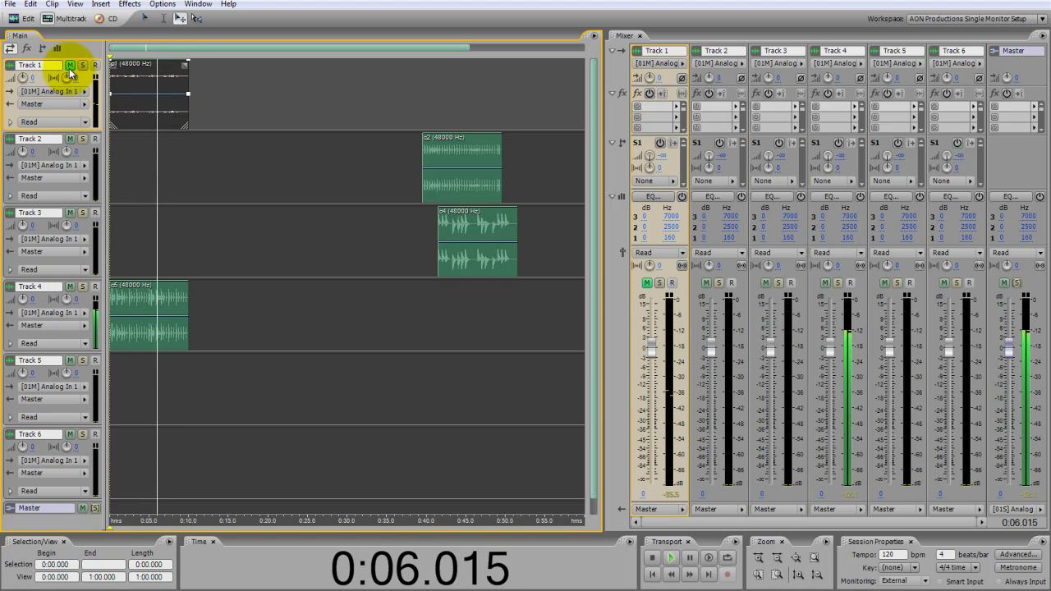
key("space")
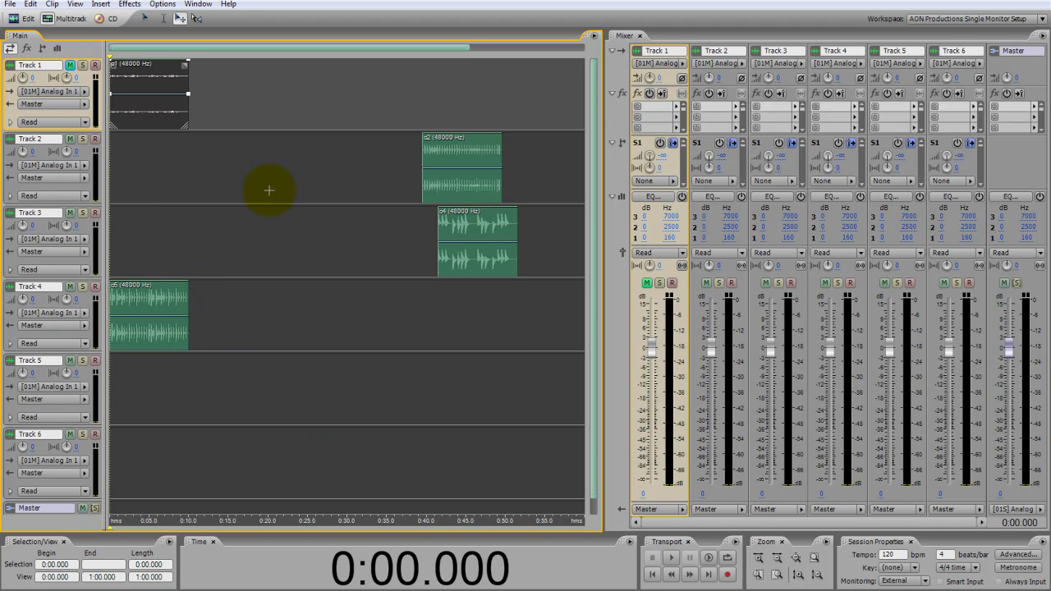
Copy the c1 and c5 loops end to end as reference copies after the originals
left_click(206, 312)
left_click_drag(257, 337, 123, 74)
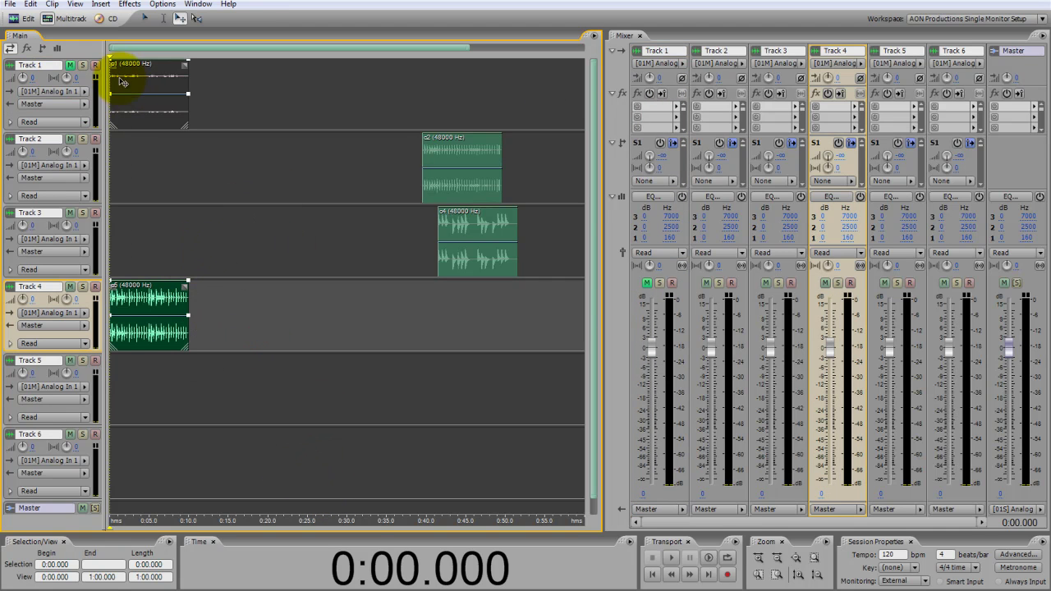
left_click(70, 65)
left_click_drag(147, 109, 218, 127)
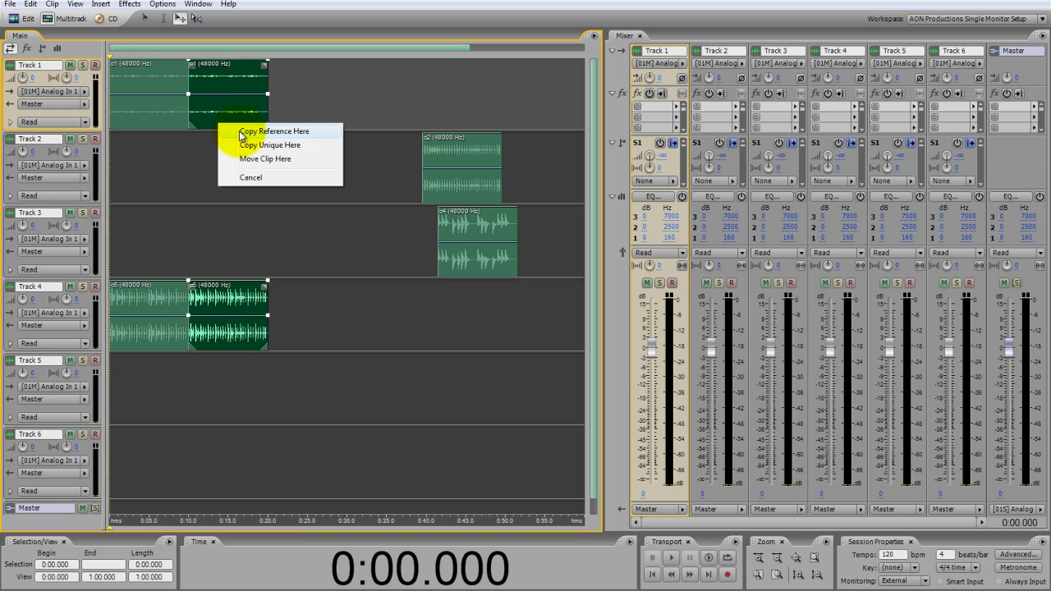
left_click(240, 131)
Add a third c1 reference loop on Track 1 and begin copying c5 to Track 4's end
left_click(202, 140)
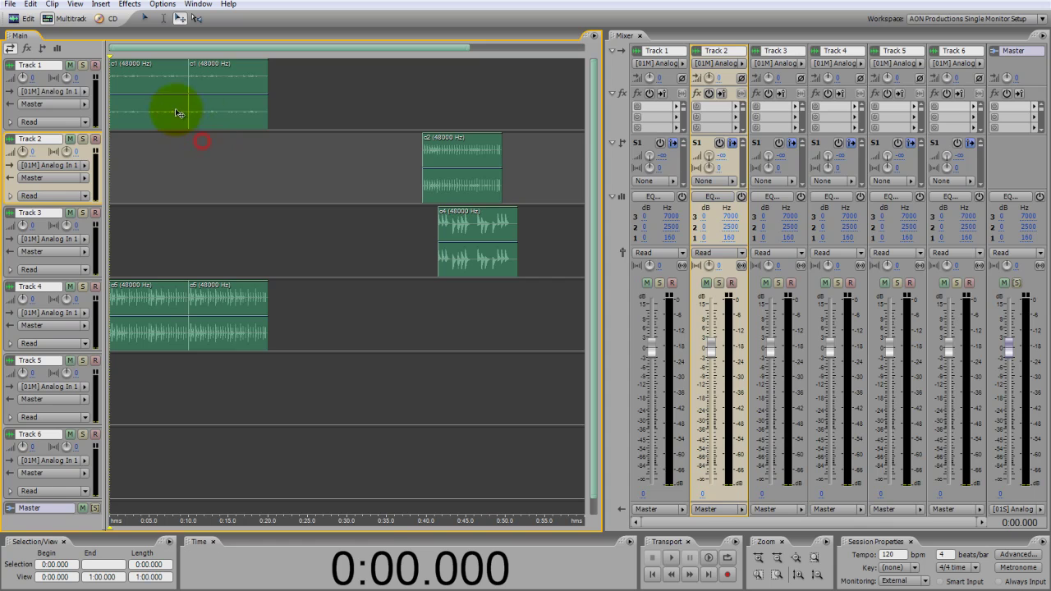
left_click(207, 115)
right_click(207, 115)
key("Escape")
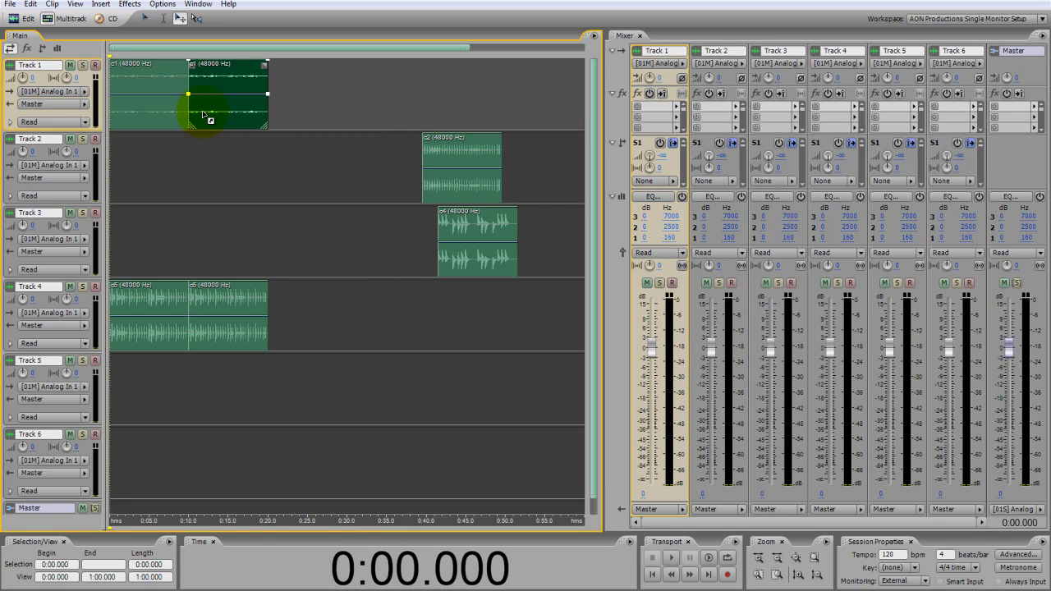
left_click_drag(205, 115, 283, 115)
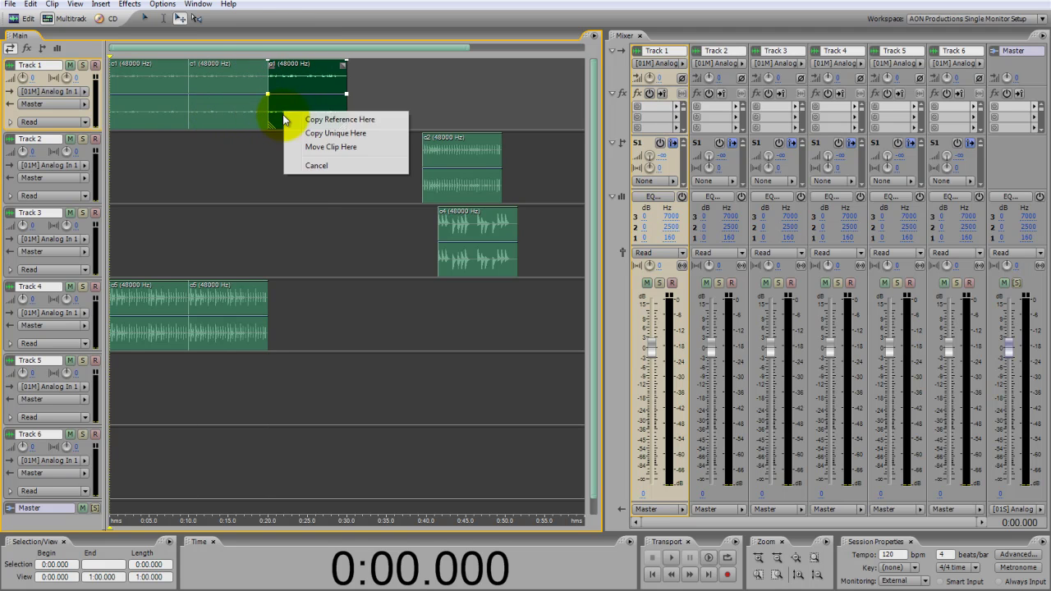
left_click(304, 117)
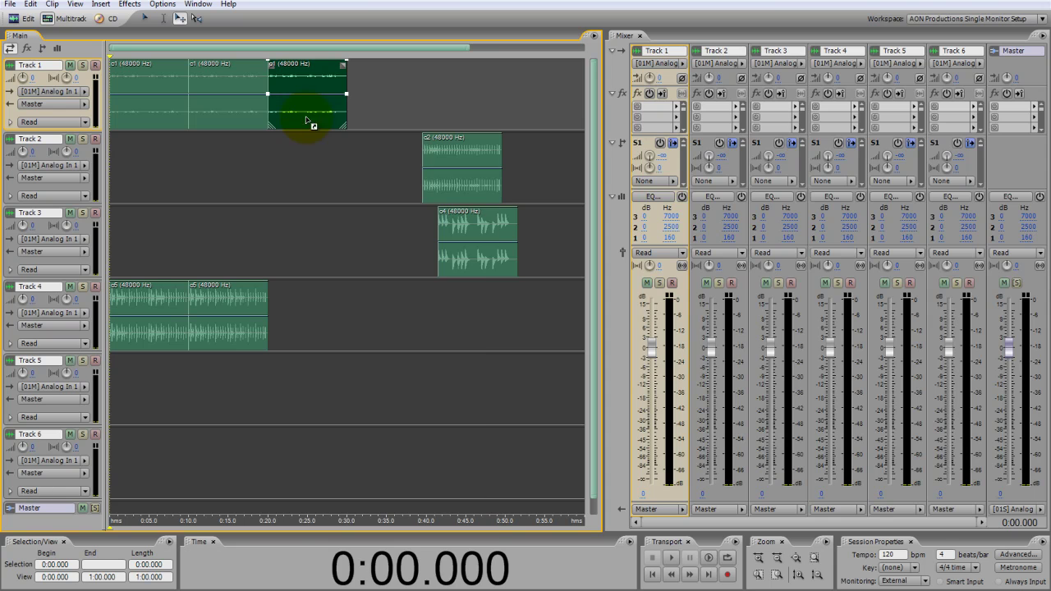
right_click(306, 118)
left_click_drag(243, 313, 296, 330)
left_click(267, 309)
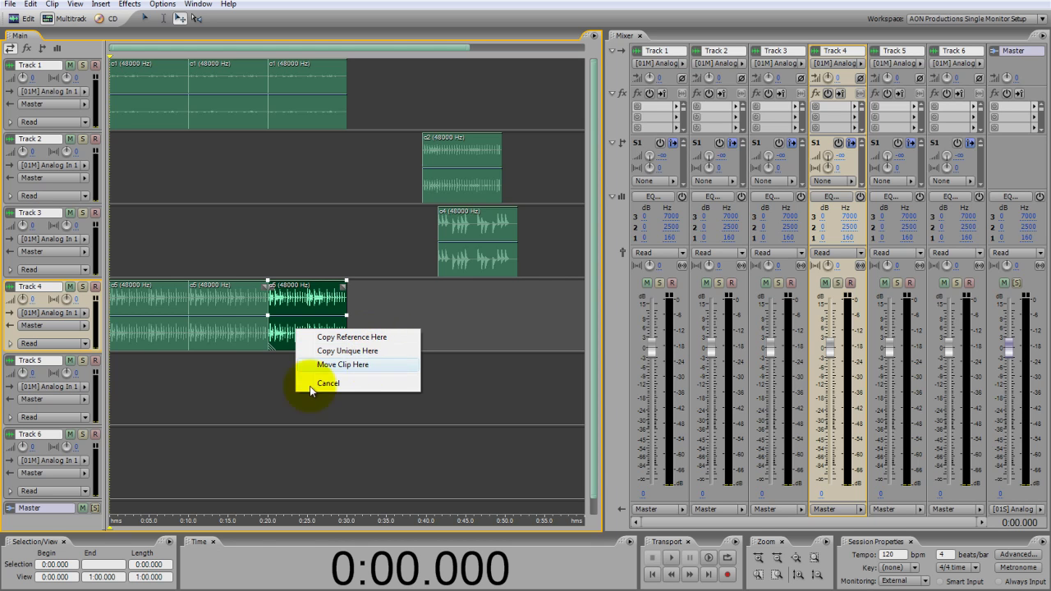
Keep Track 4's third c5 loop as a reference, then align the Track 3 loop under Track 2's
left_click(360, 338)
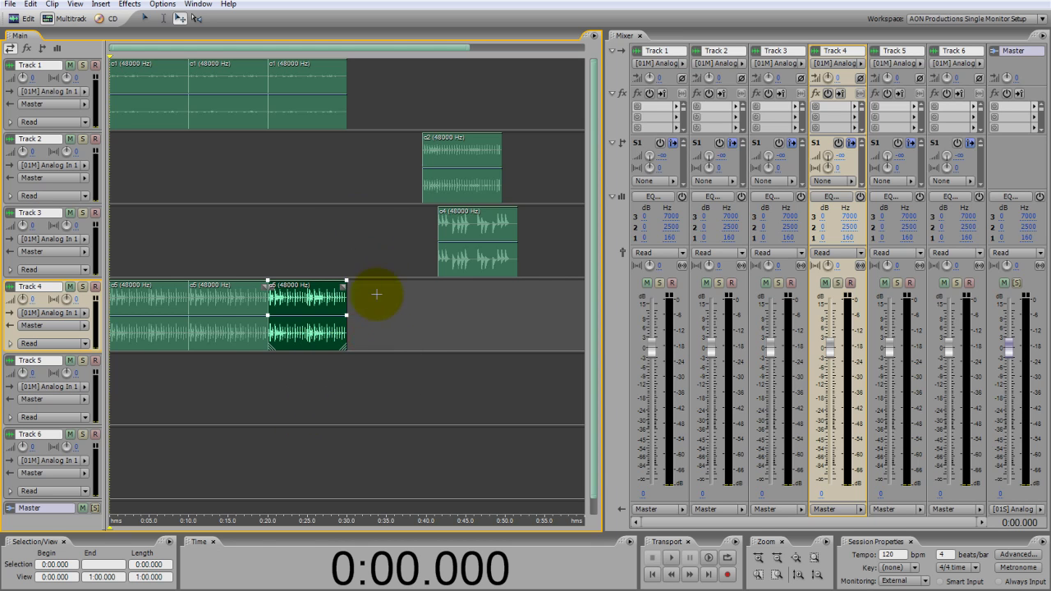
left_click(380, 317)
left_click_drag(447, 188, 584, 193)
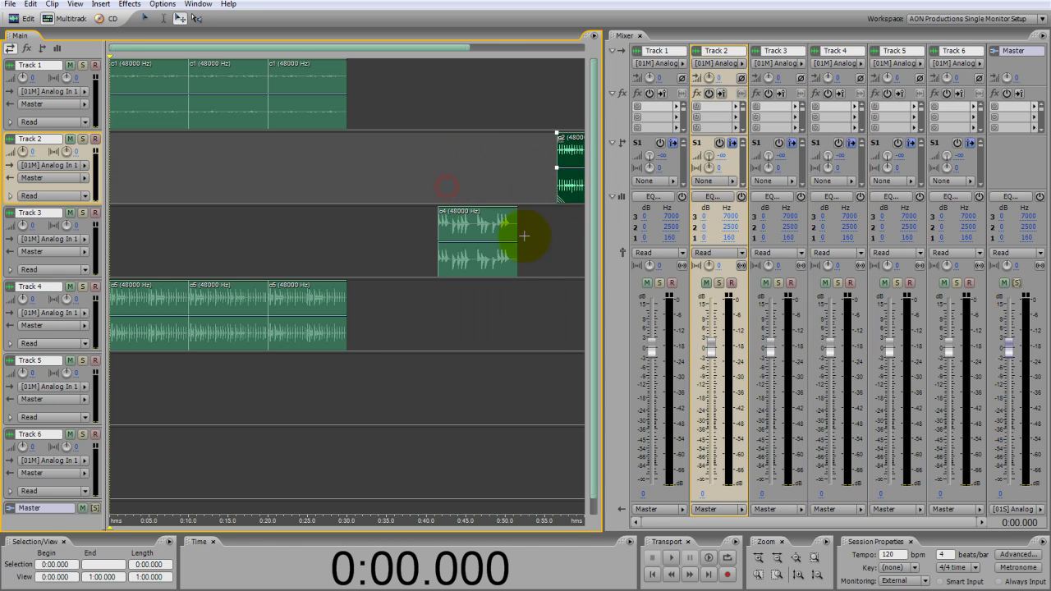
left_click_drag(501, 251, 335, 279)
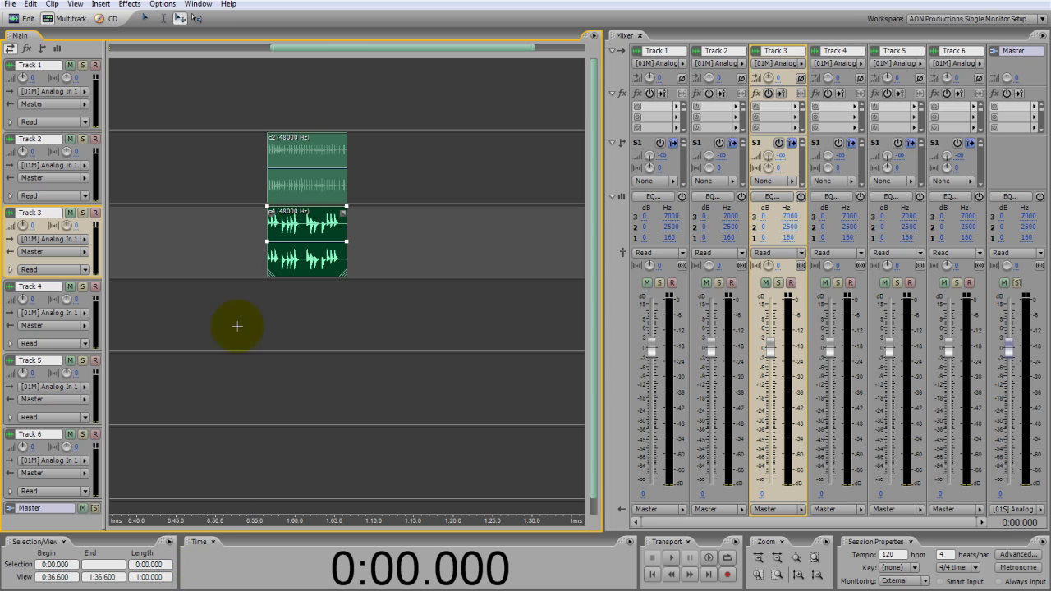
left_click_drag(321, 47, 187, 54)
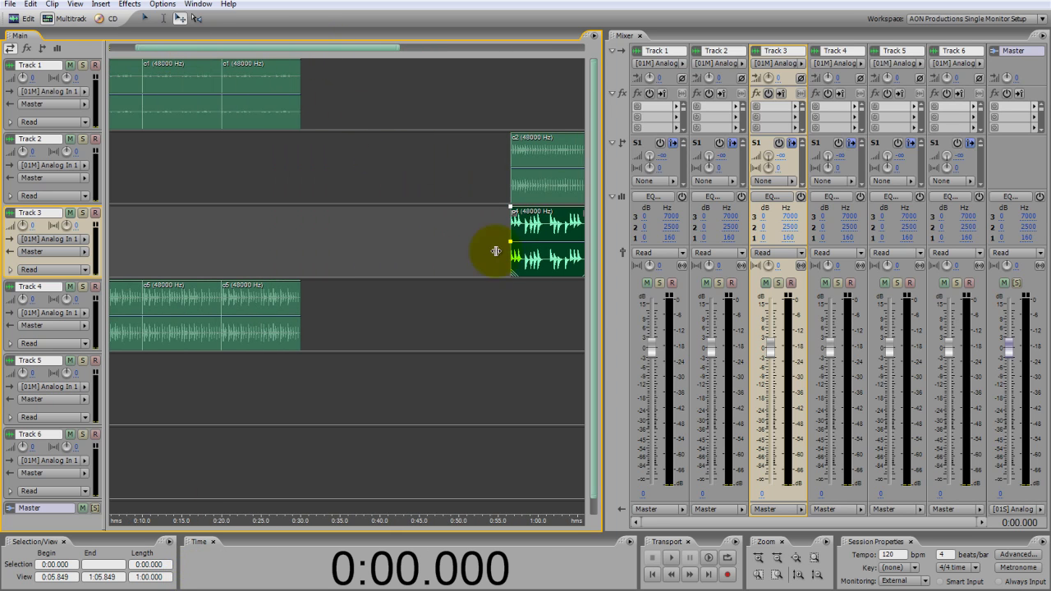
Reference-copy the Track 2 and 3 loops and butt the pairs end to end after the c1/c5 loops
left_click(547, 294)
left_click_drag(541, 191, 330, 180)
left_click(364, 182)
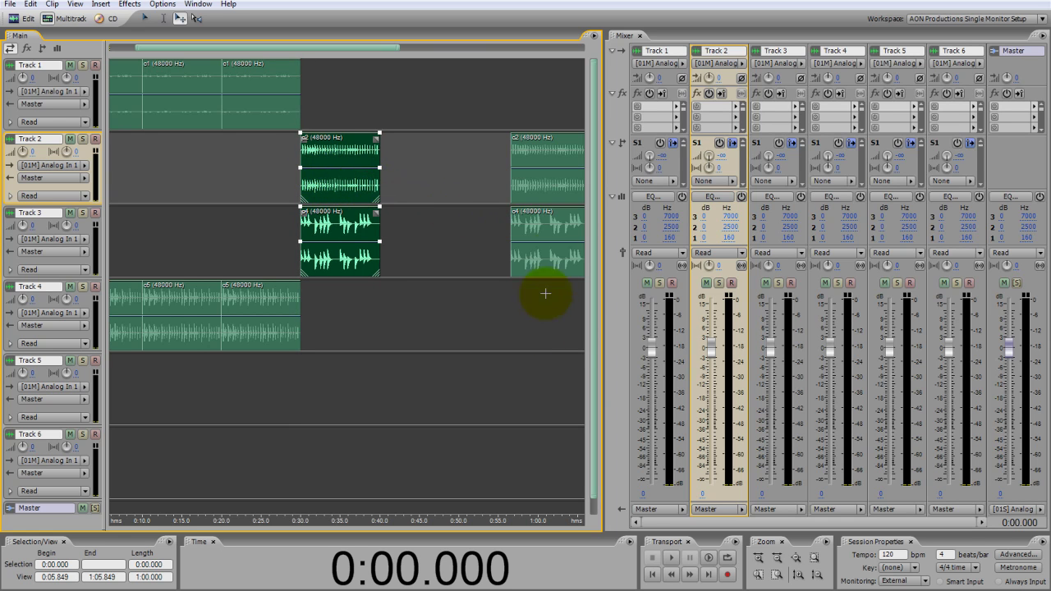
left_click(537, 320)
left_click_drag(536, 197, 406, 197)
left_click_drag(348, 181, 473, 330)
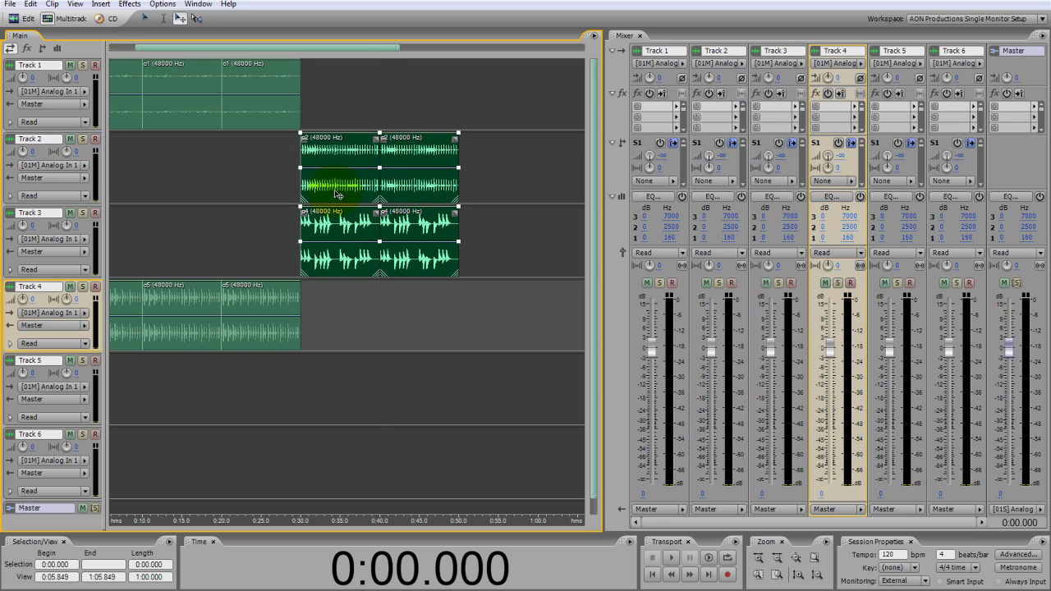
left_click_drag(337, 190, 468, 191)
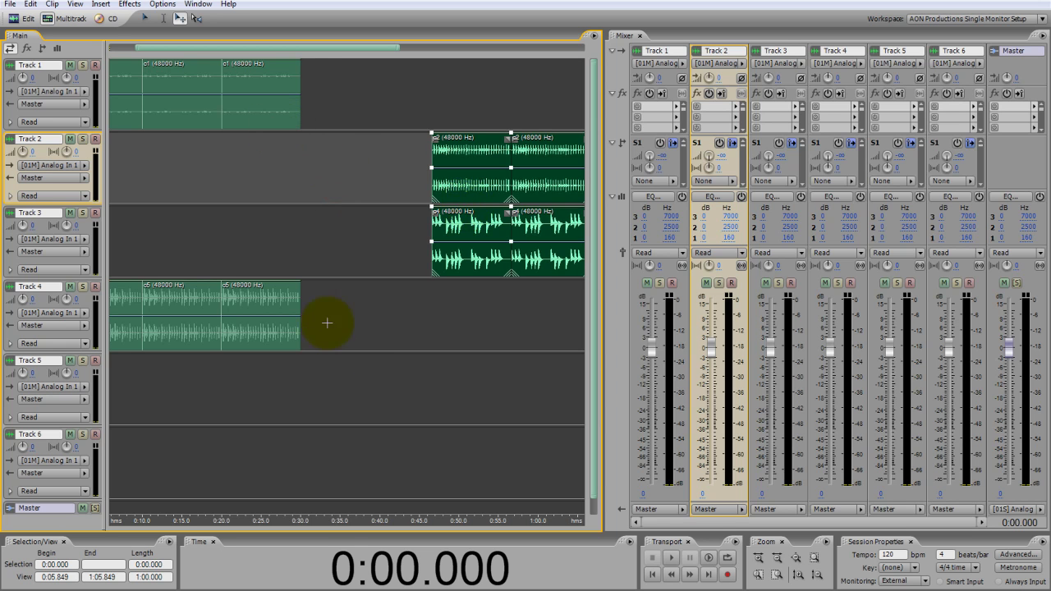
left_click_drag(340, 394, 334, 135)
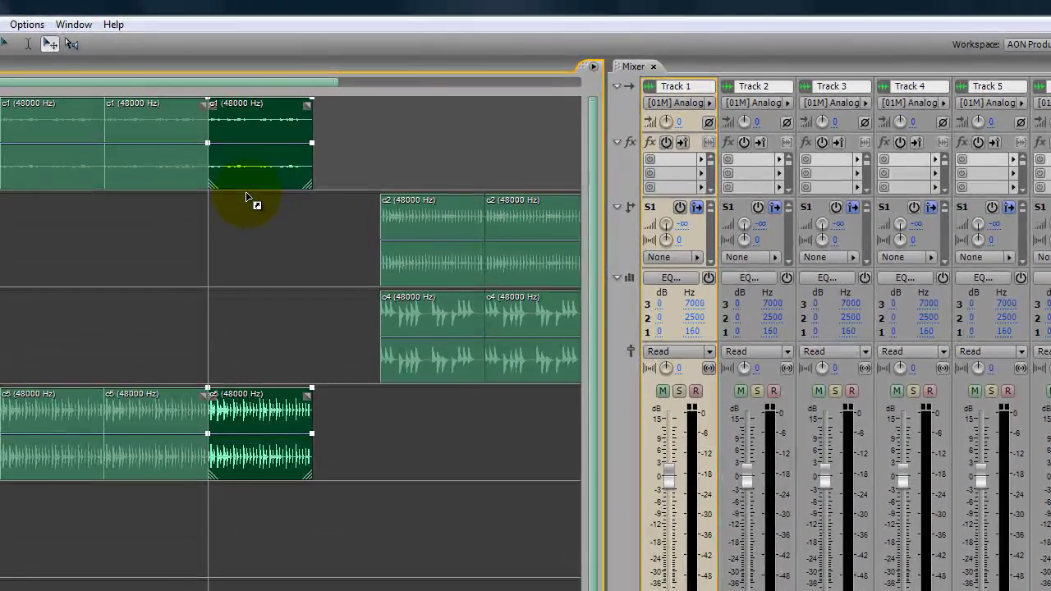
Add fourth c1/c5 reference loops, then slide the Track 2/3 pairs to start where those end
mouse_move(248, 194)
left_mouse_down()
mouse_move(237, 194)
mouse_move(257, 188)
mouse_move(241, 190)
mouse_move(250, 184)
left_mouse_up()
left_click_drag(249, 181, 250, 182)
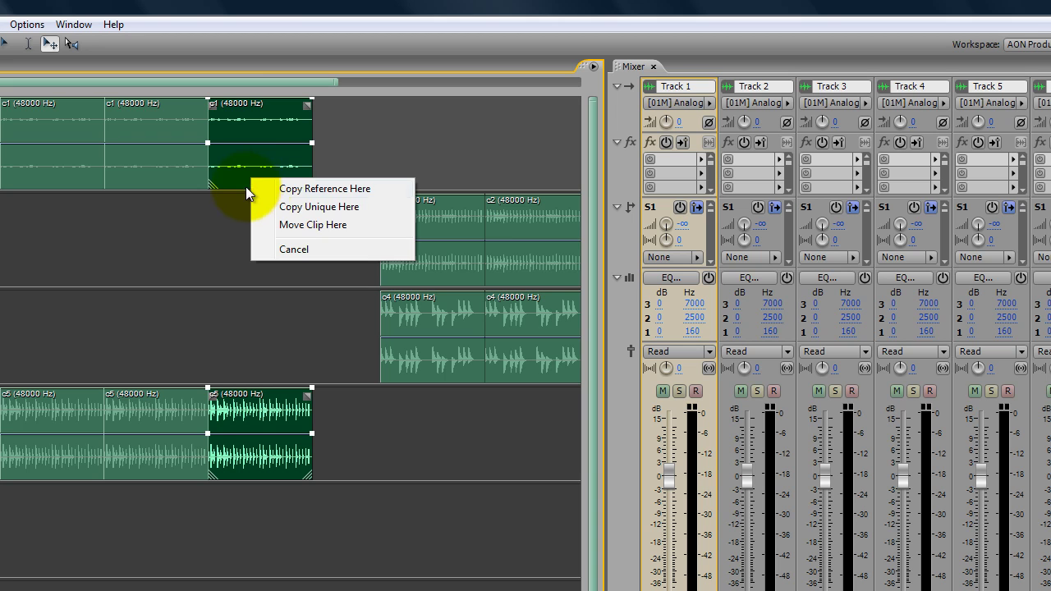
left_click(259, 184)
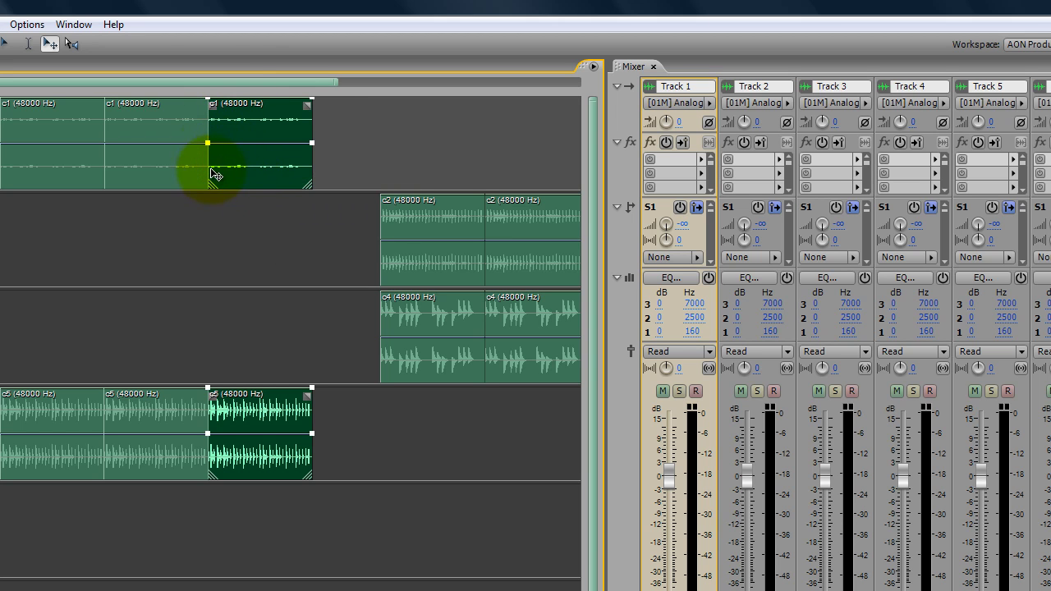
left_click_drag(539, 439, 415, 244)
left_click_drag(429, 282, 365, 275)
Add a third reference loop to Tracks 2 and 3, then play the session from the start
left_click(543, 418)
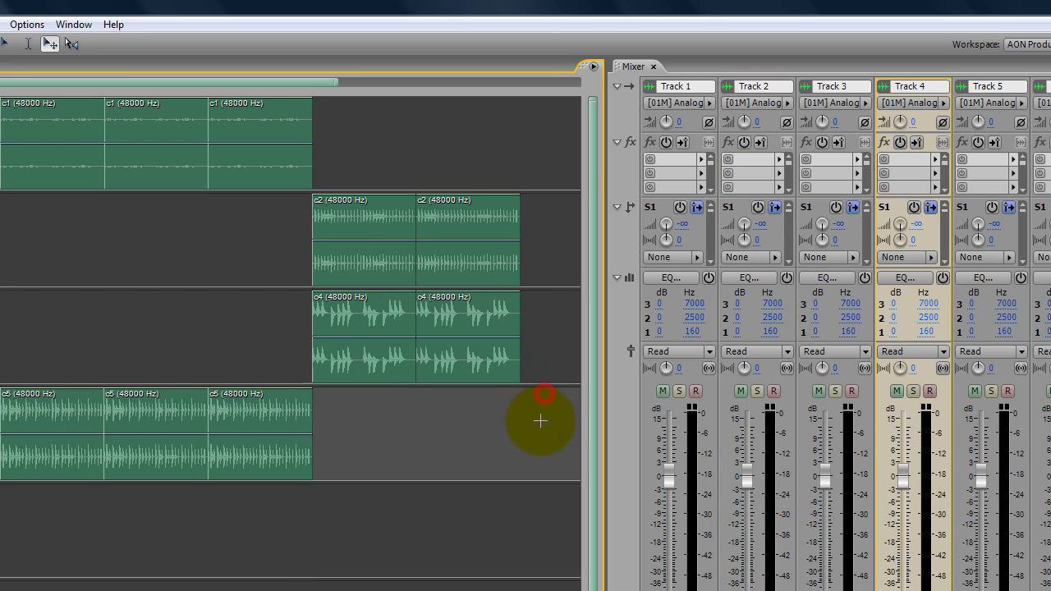
left_click_drag(539, 420, 573, 257)
left_click(582, 262)
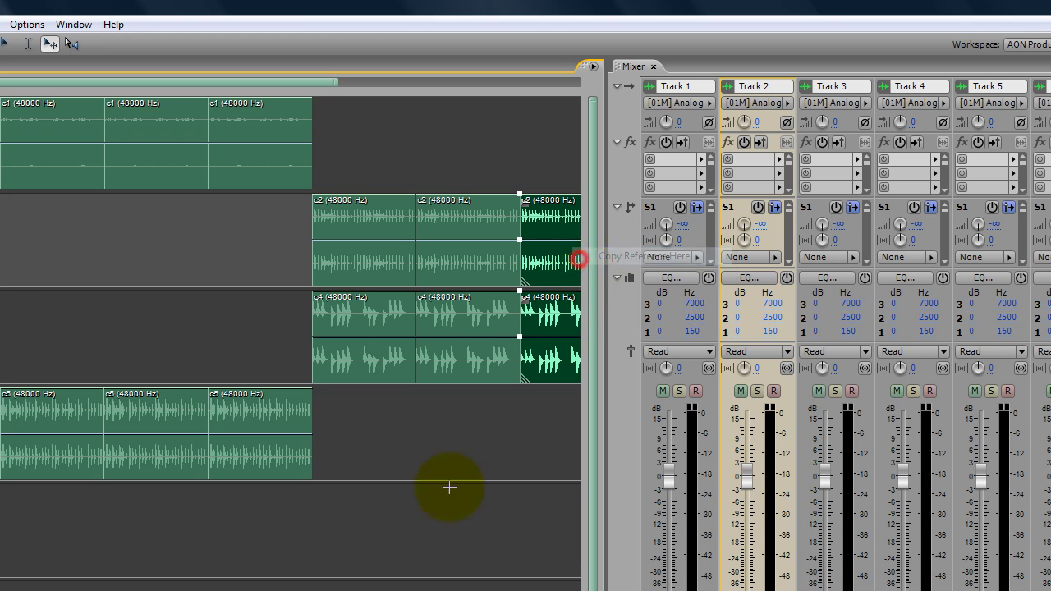
key("space")
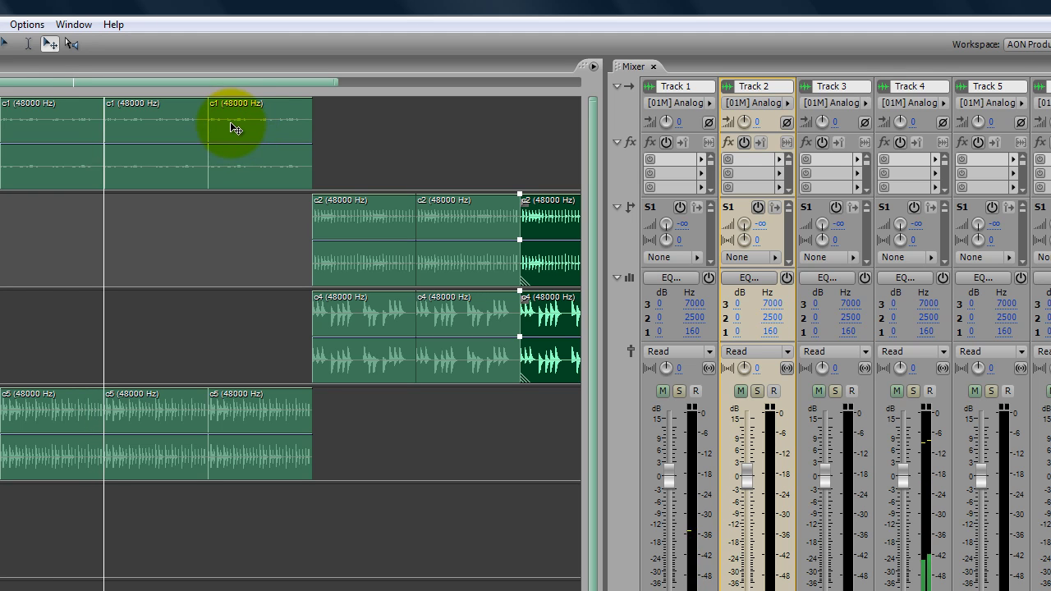
Stop playback and scroll the timeline left to review the aligned loops
key("space")
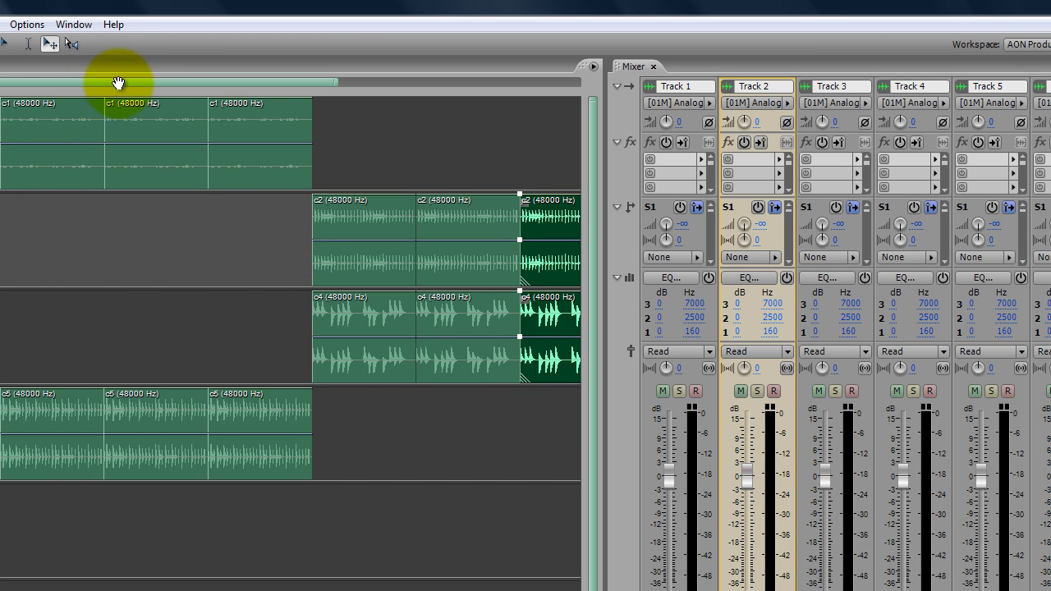
left_click_drag(117, 83, 54, 69)
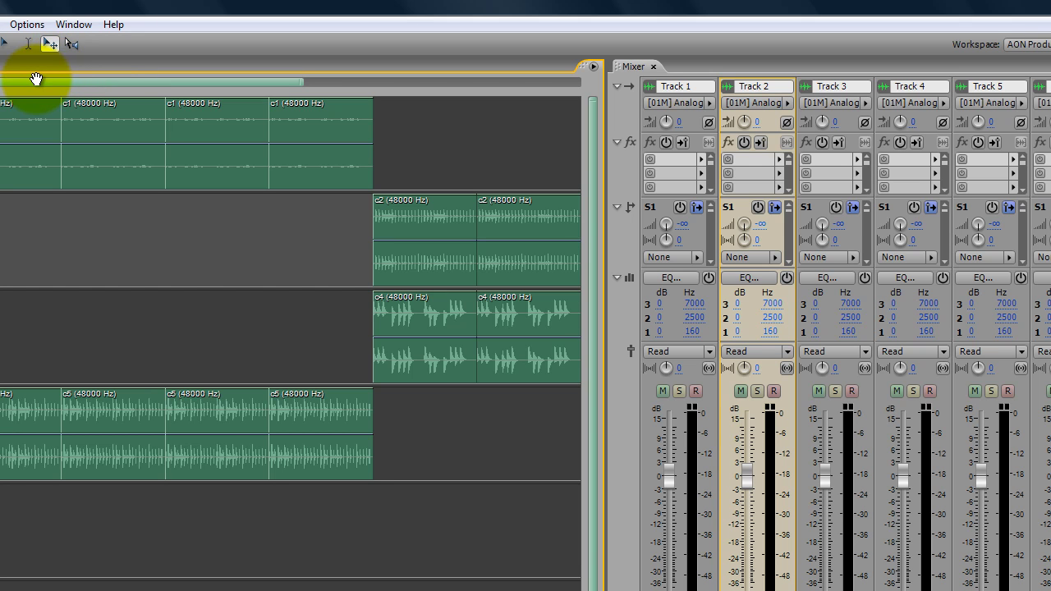